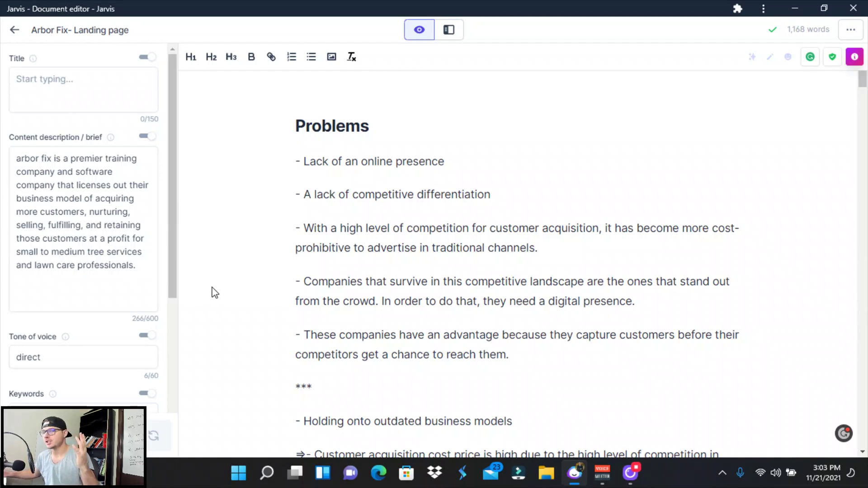
Leave the Arbor Fix landing page document and choose the Long-form assistant from the template library.
left_click(15, 30)
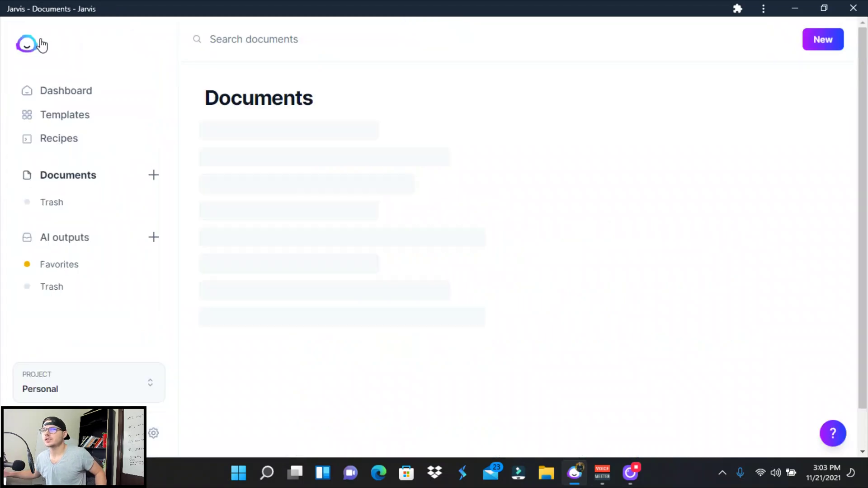
left_click(74, 118)
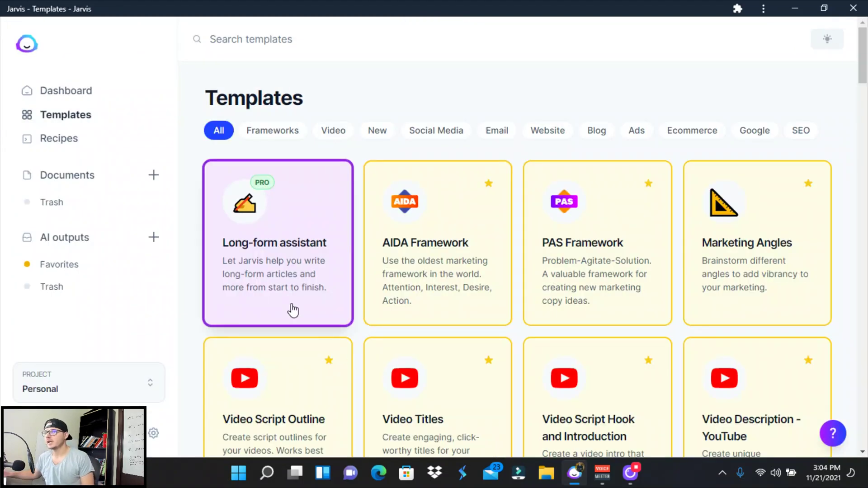
left_click(288, 257)
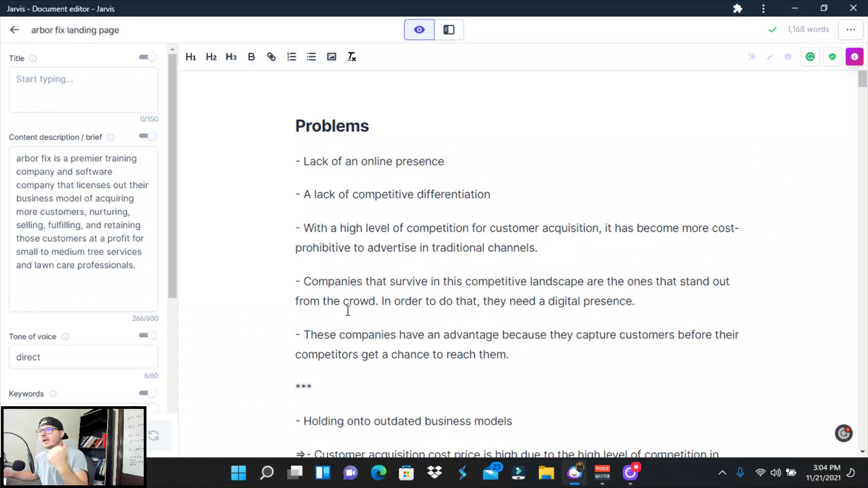
Generate a list from the command "Write a list of problems for tree service owners" at the end of the Problems section, and remove the command line.
scroll(341, 303, "down", 15)
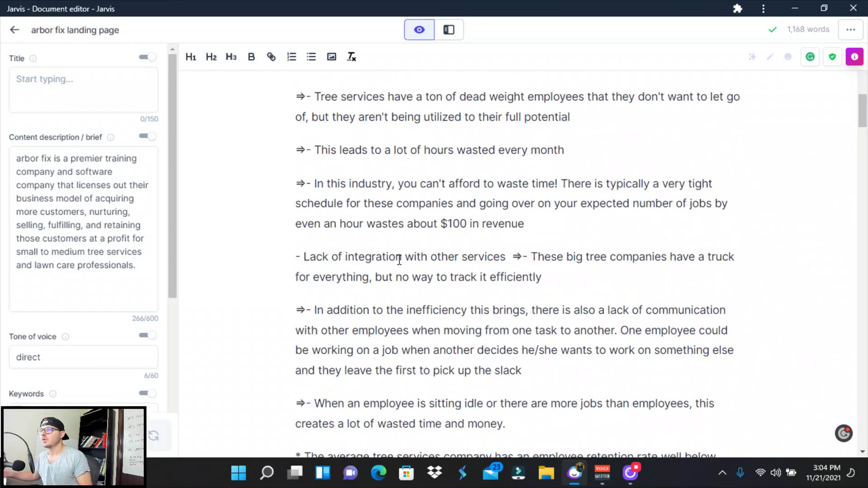
scroll(316, 309, "down", 6)
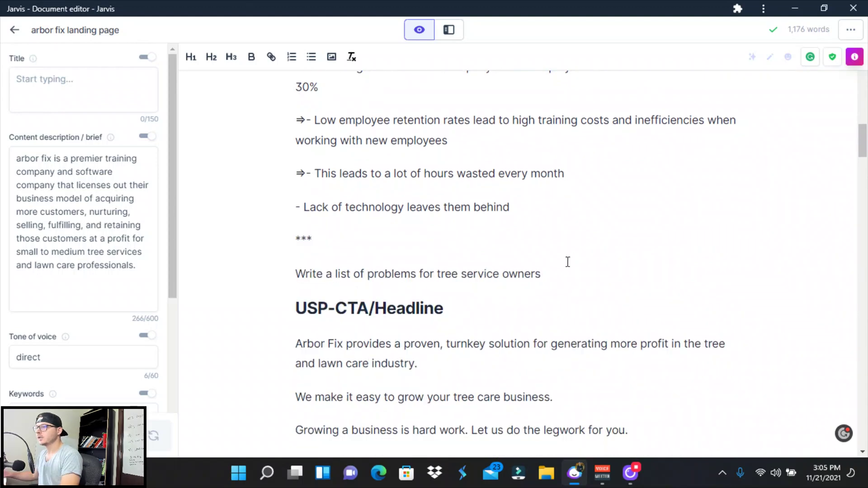
left_click_drag(549, 274, 238, 279)
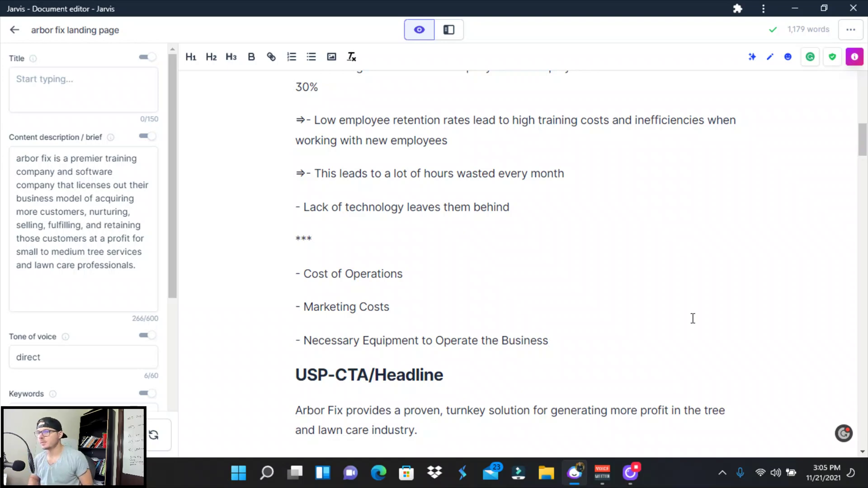
Review the Problems and USP-CTA/Headline sections, and open the Unique Value Propositions template beside the document.
scroll(530, 256, "up", 20)
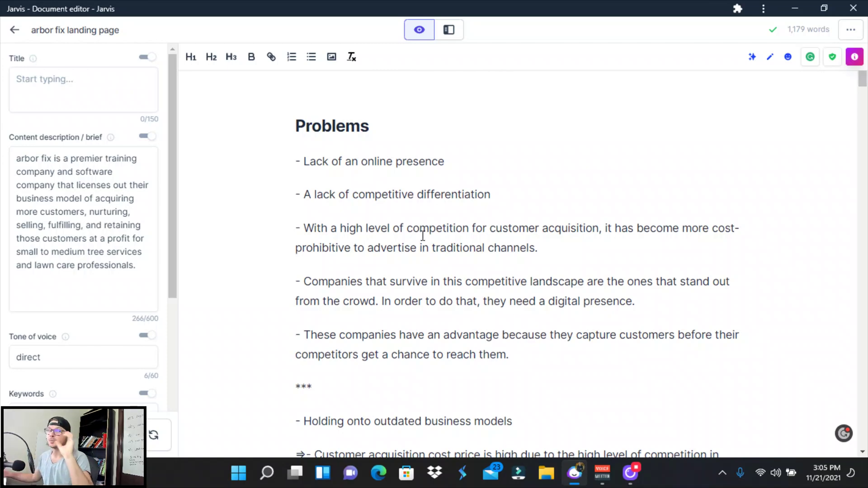
scroll(441, 260, "down", 9)
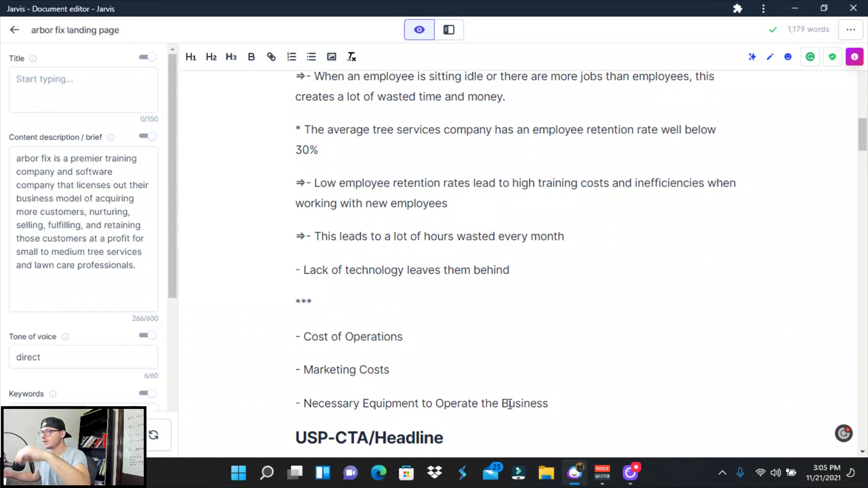
scroll(511, 373, "down", 8)
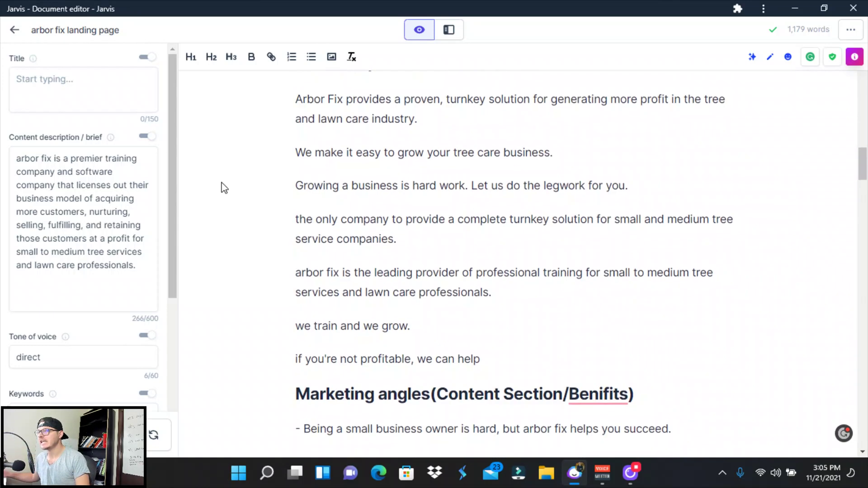
scroll(372, 227, "up", 2)
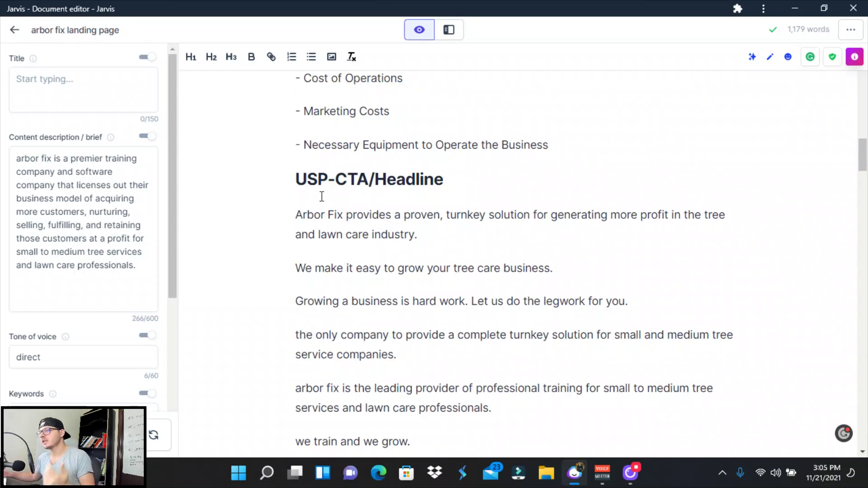
left_click(448, 30)
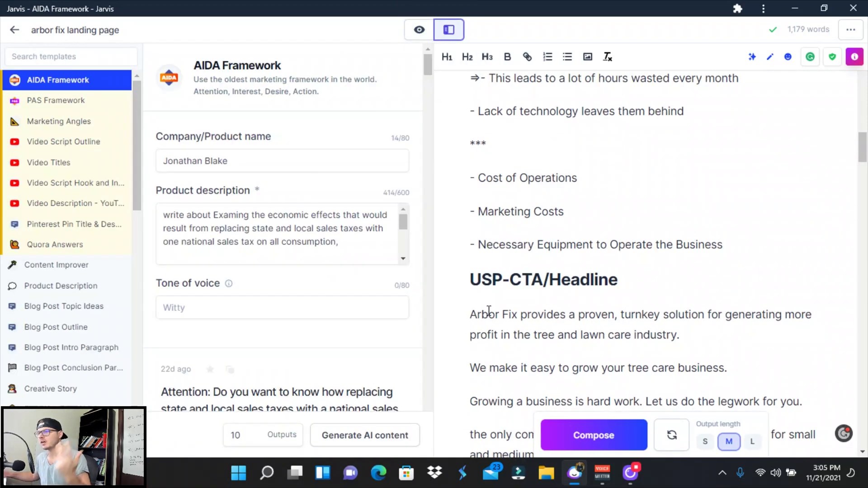
scroll(70, 323, "down", 10)
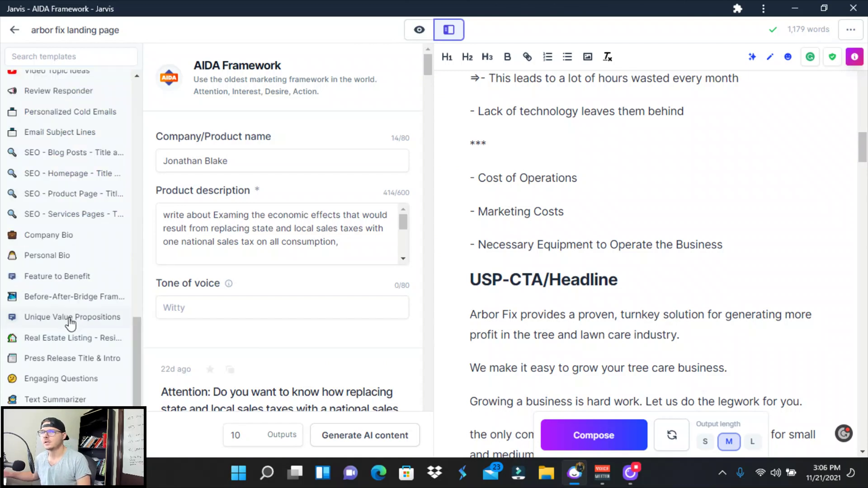
left_click(71, 318)
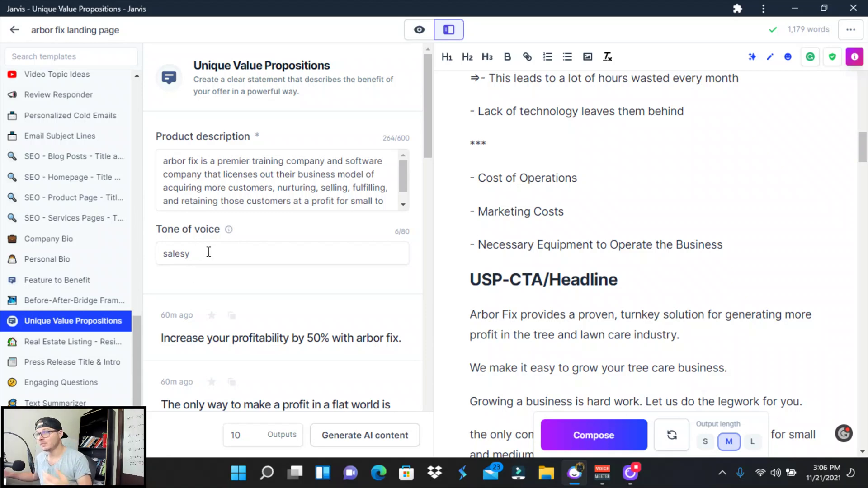
Generate 10 unique value propositions for arbor fix with the salesy tone and look through the outputs.
scroll(215, 252, "down", 4)
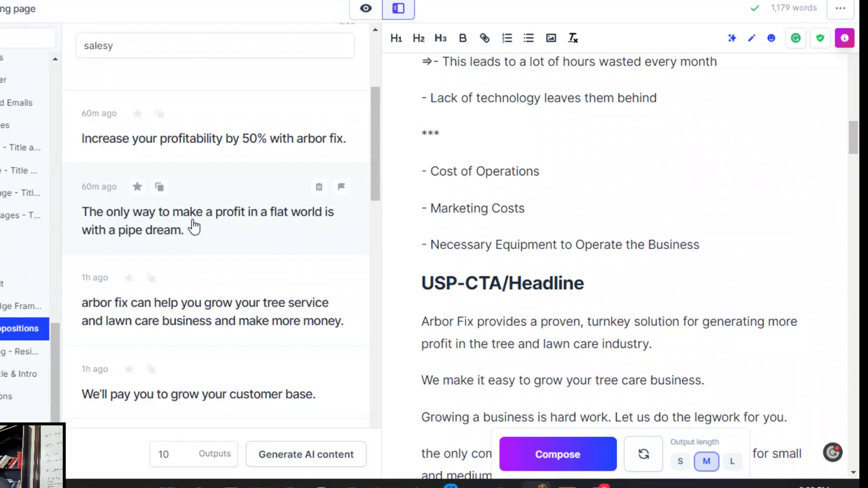
key("ctrl+Return")
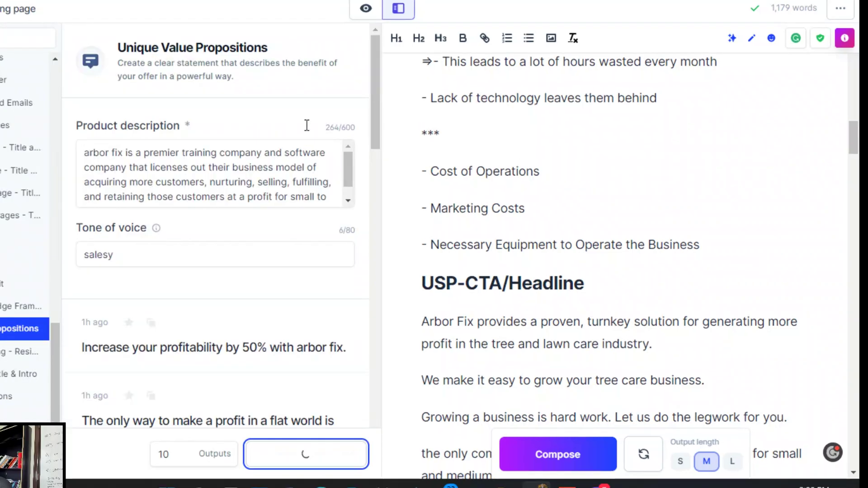
scroll(547, 314, "down", 5)
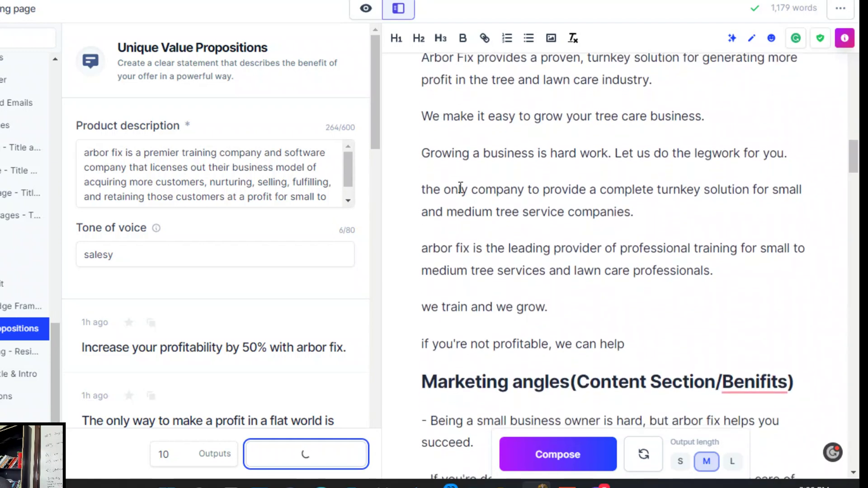
scroll(518, 235, "up", 3)
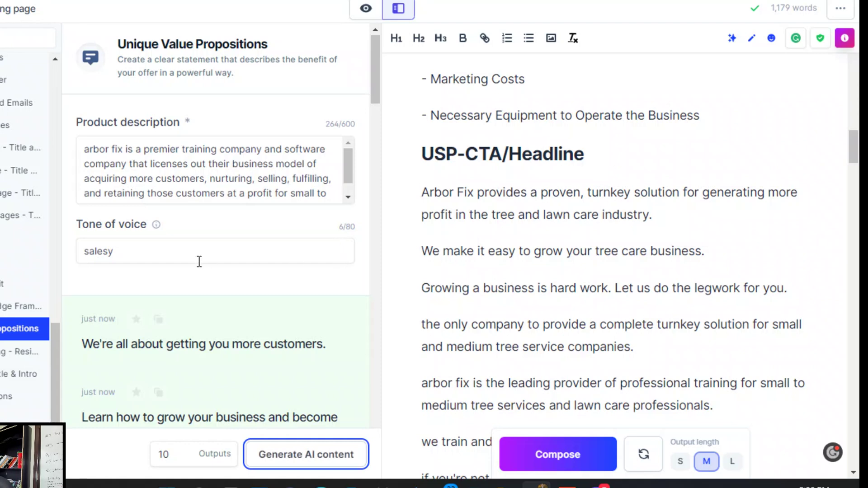
scroll(210, 243, "down", 10)
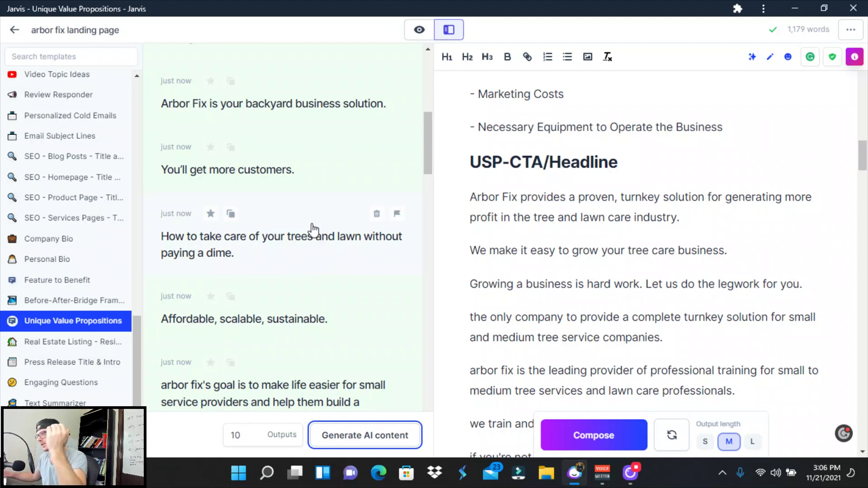
Correct the misspelled word in the Marketing angles heading to "Benefits".
scroll(630, 194, "down", 3)
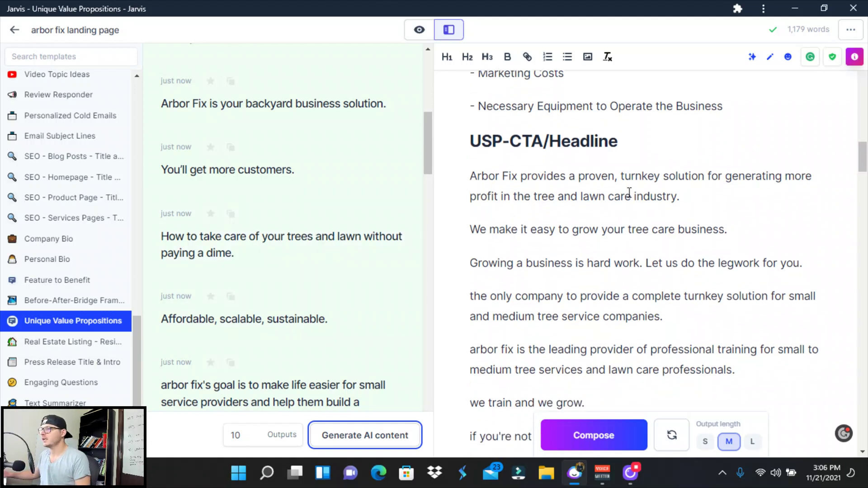
scroll(561, 308, "down", 4)
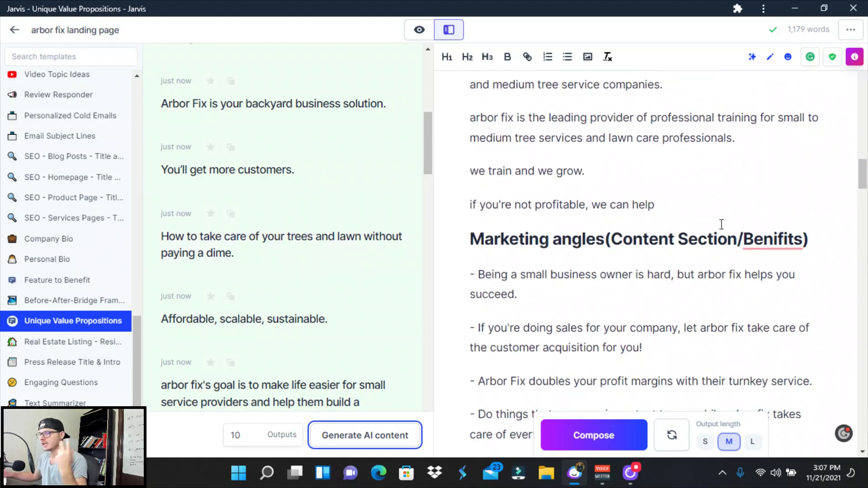
mouse_move(773, 239)
left_click(764, 267)
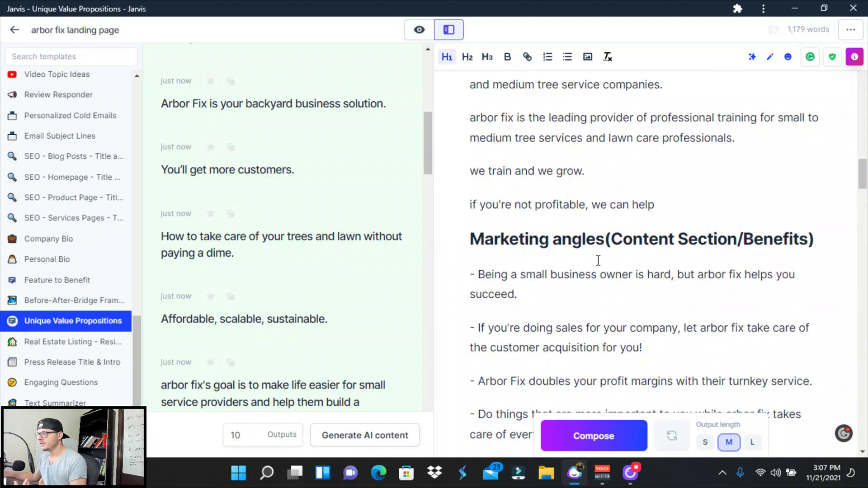
Open the Marketing Angles template and review its existing outputs for arbor fix against the document's Marketing angles section.
scroll(598, 261, "down", 4)
scroll(158, 298, "down", 1)
scroll(100, 351, "down", 1)
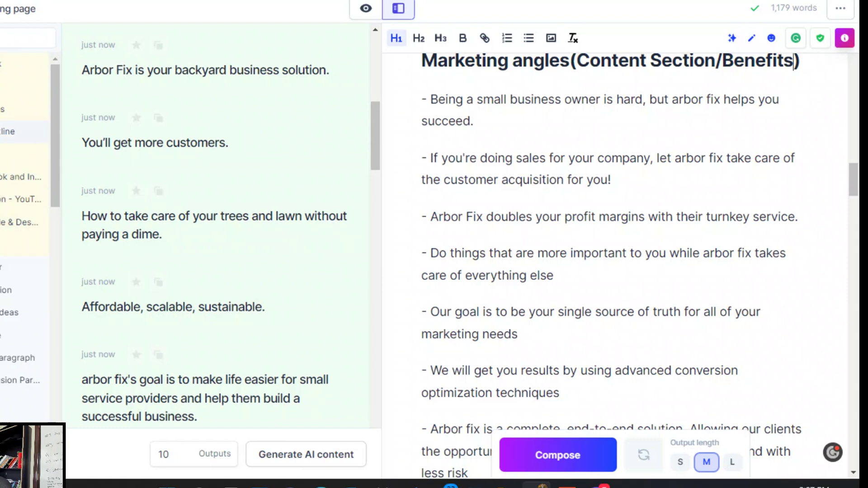
left_click(40, 113)
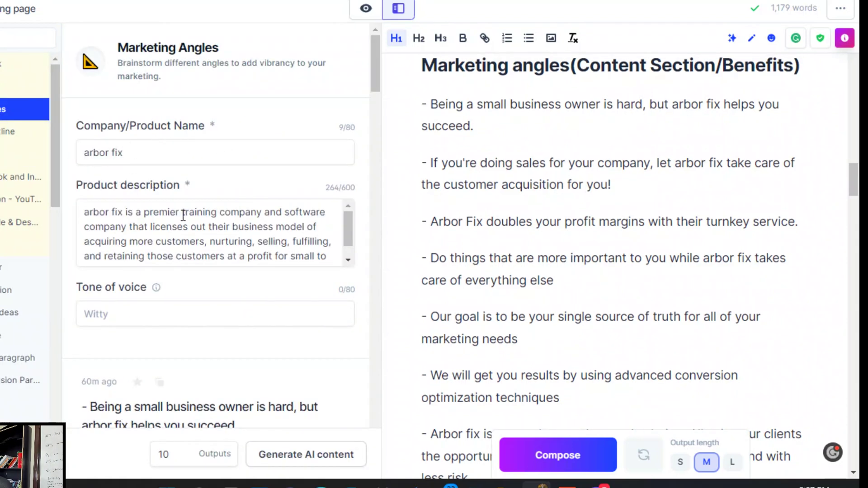
scroll(190, 244, "down", 5)
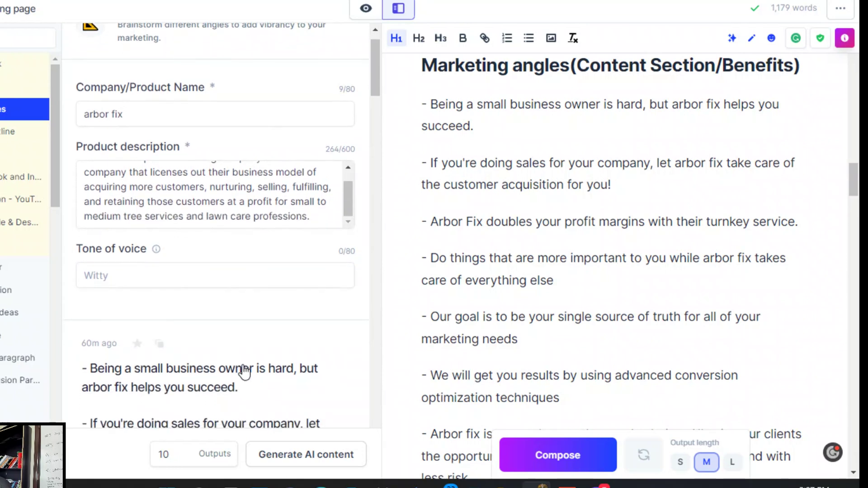
scroll(207, 347, "down", 1)
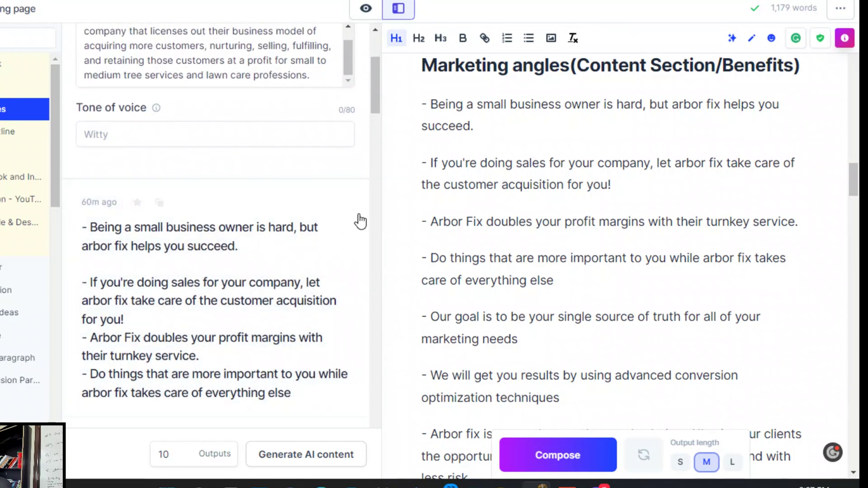
Delete the "Train on the go!" bullet about the app and browser videos from the Marketing angles section.
scroll(544, 317, "down", 4)
left_click_drag(792, 193, 405, 175)
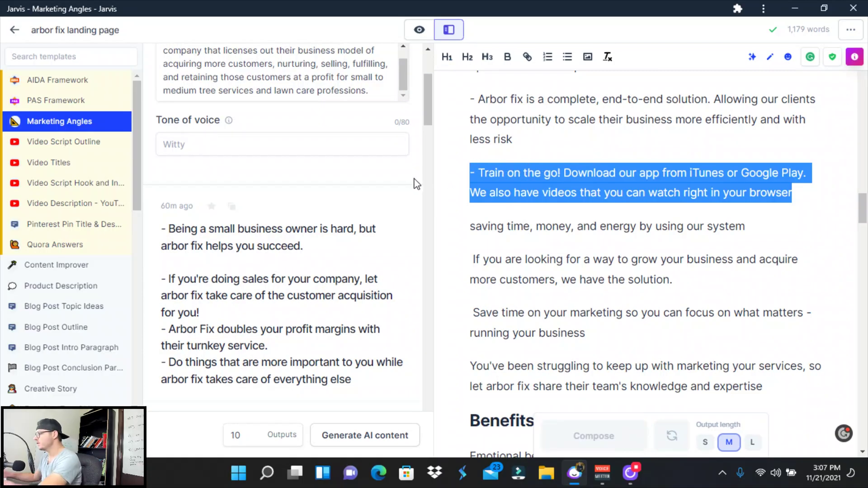
key("BackSpace")
key("BackSpace")
Review the Benefits/Content section and open the Persuasive Bullet Points template beside the document.
scroll(450, 195, "down", 2)
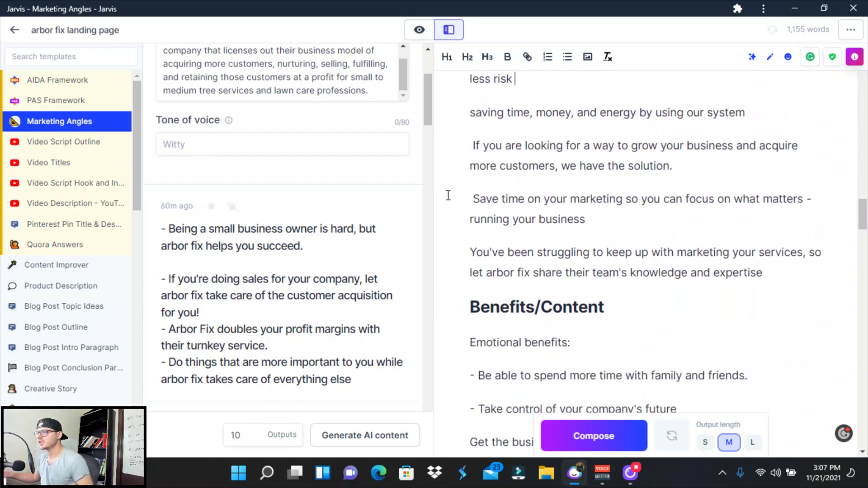
scroll(550, 233, "down", 2)
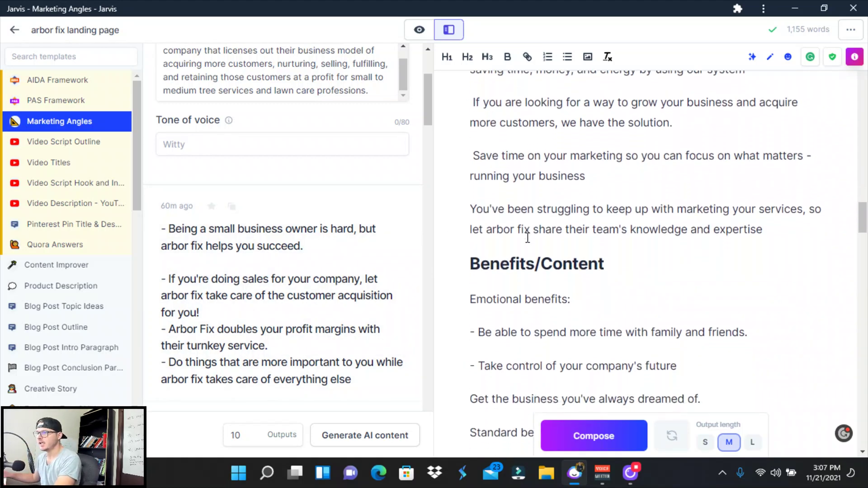
scroll(473, 260, "down", 1)
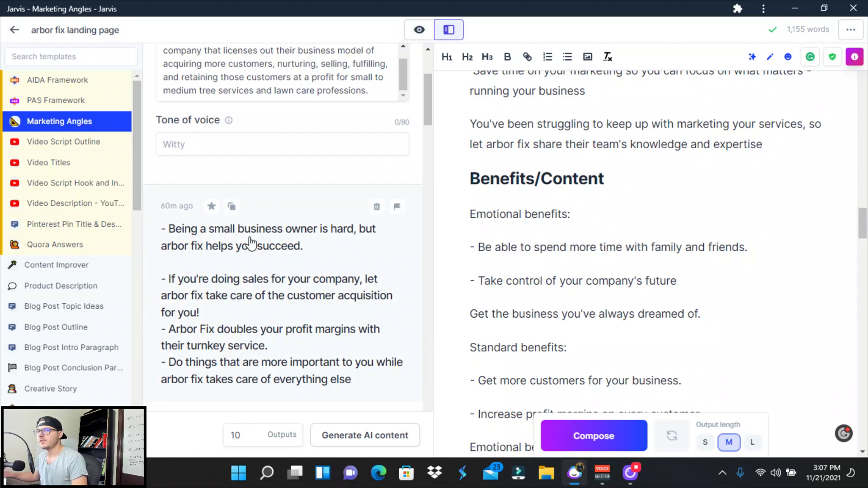
scroll(248, 242, "up", 4)
scroll(512, 253, "up", 5)
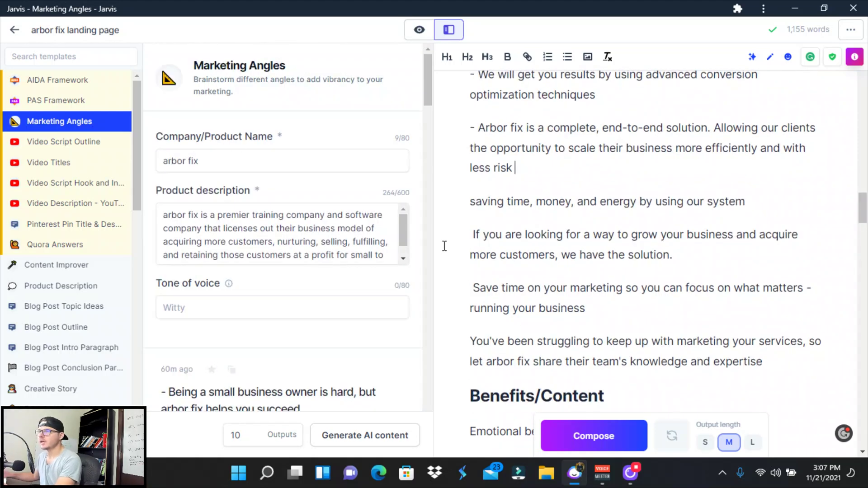
scroll(91, 353, "down", 3)
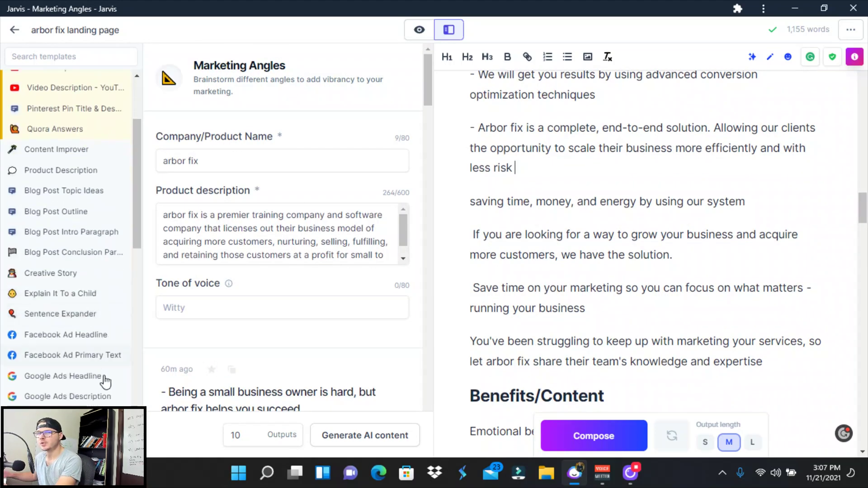
scroll(64, 377, "down", 4)
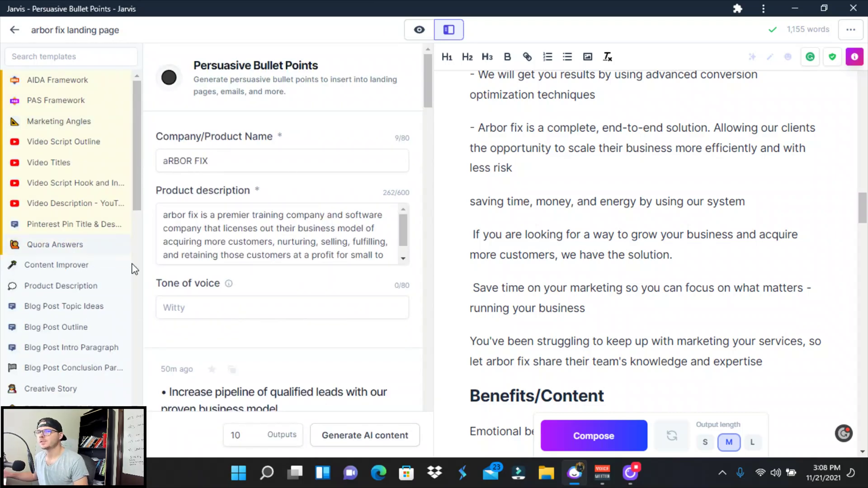
Examine the existing persuasive bullet point outputs for arbor fix alongside the Benefits/Content section.
scroll(226, 226, "down", 4)
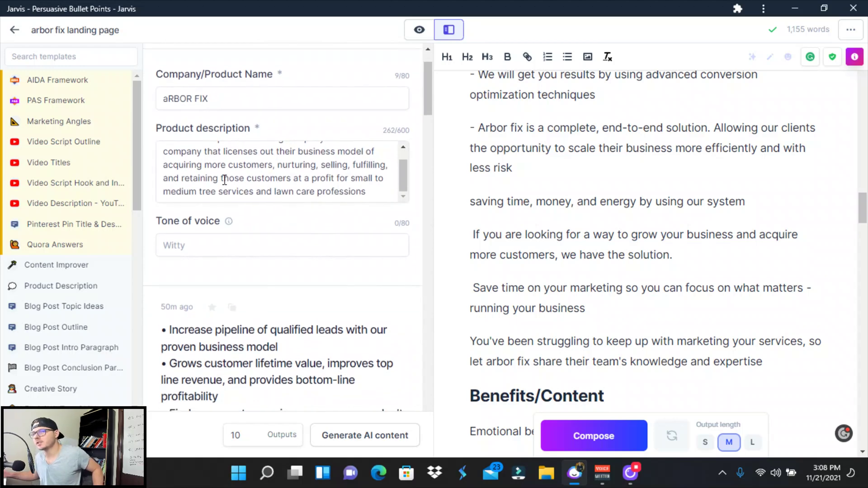
scroll(223, 180, "up", 2)
scroll(591, 291, "up", 1)
scroll(591, 291, "down", 8)
scroll(382, 283, "down", 5)
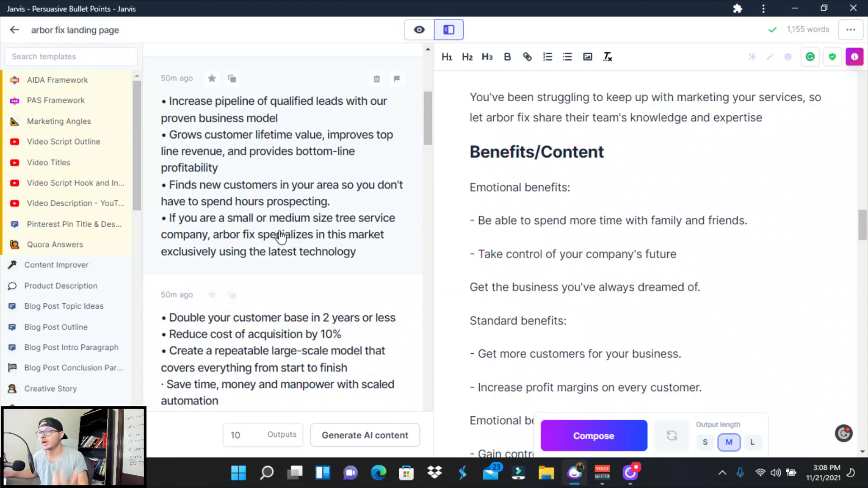
scroll(273, 269, "down", 4)
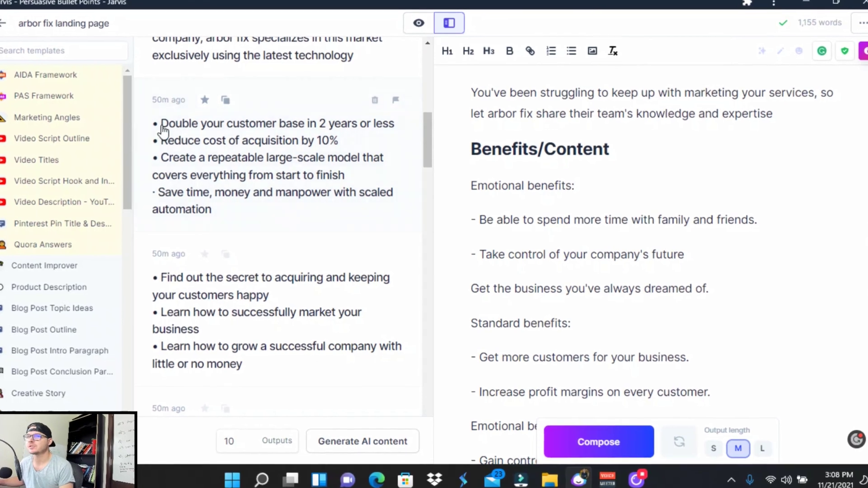
Compare the remaining persuasive bullet point outputs with the standard and emotional benefits listed in the document.
scroll(218, 318, "down", 3)
scroll(232, 242, "up", 3)
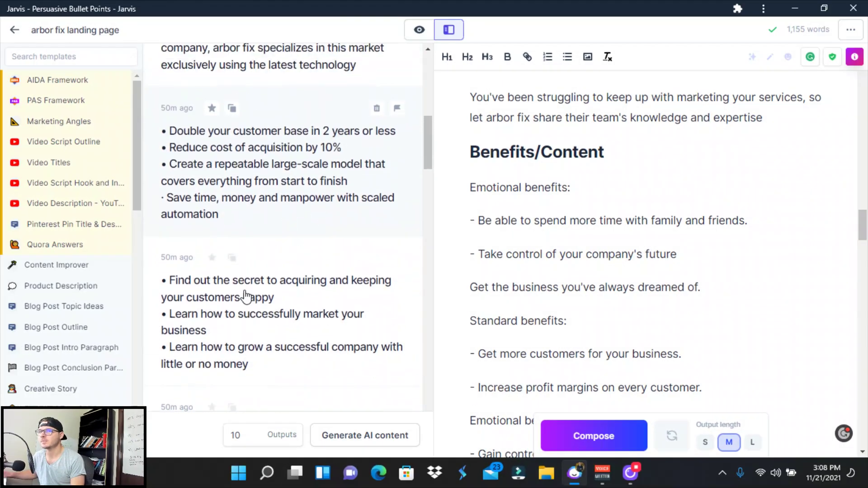
scroll(261, 244, "down", 3)
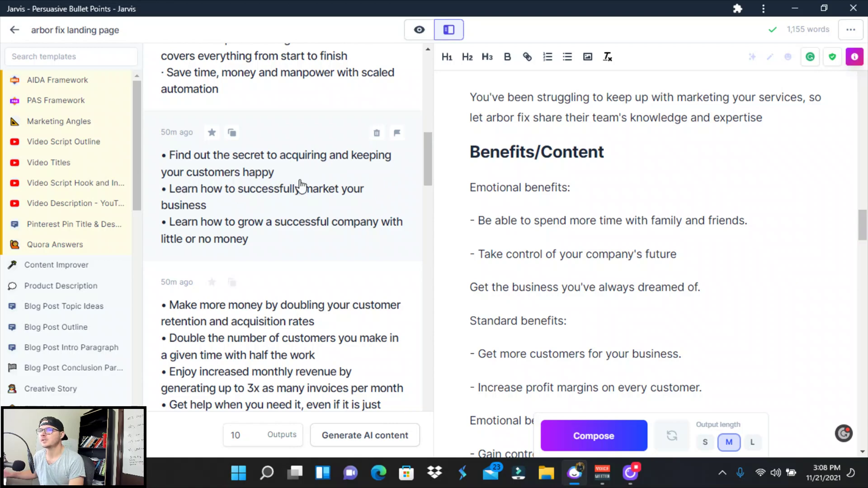
scroll(346, 199, "down", 1)
scroll(528, 272, "down", 15)
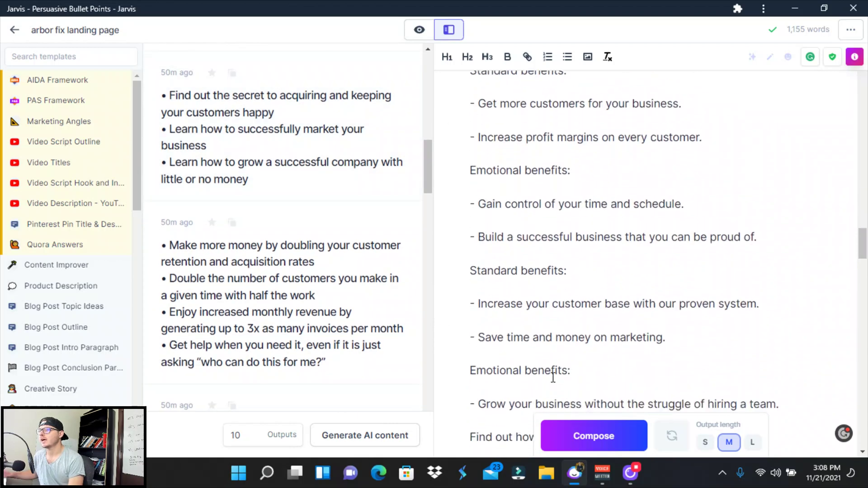
scroll(192, 274, "down", 5)
scroll(192, 275, "down", 3)
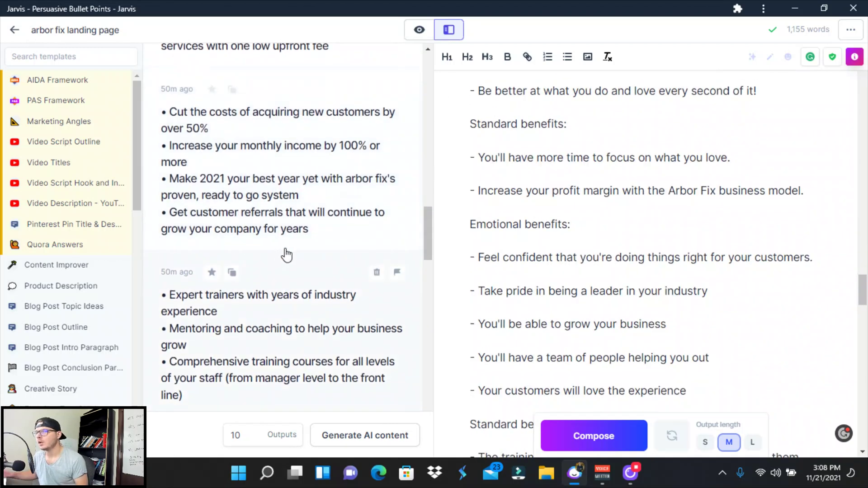
Open the Feature to Benefit template and review its emotional-tone outputs against the document's Benefits/Content section.
scroll(83, 326, "down", 4)
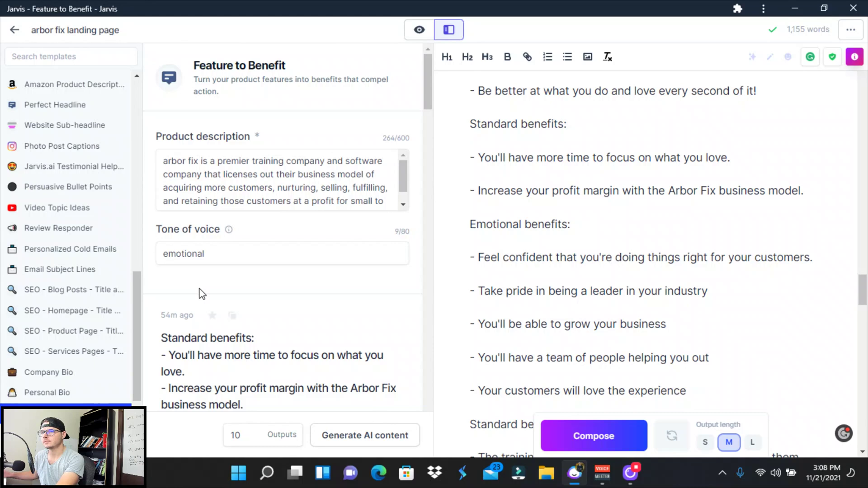
scroll(202, 294, "down", 3)
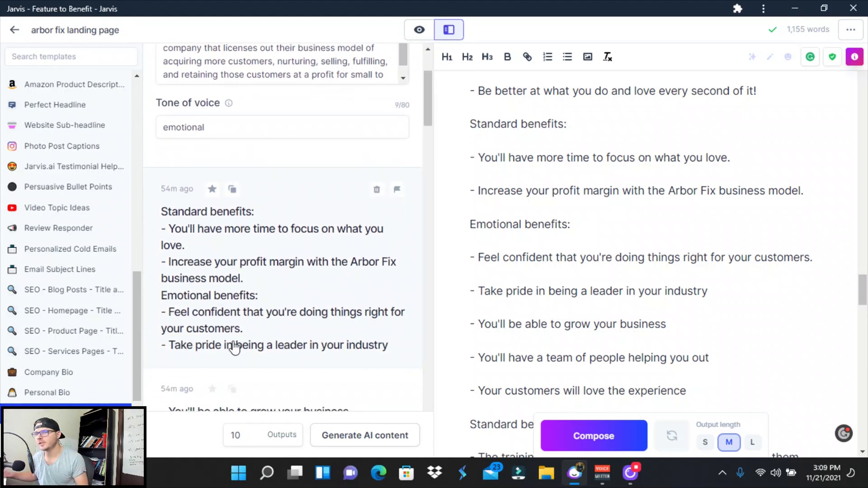
scroll(250, 295, "down", 2)
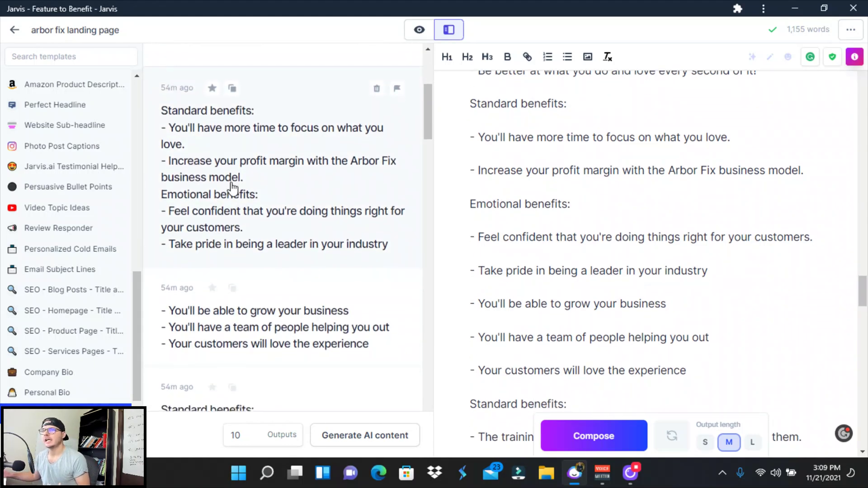
scroll(229, 188, "up", 4)
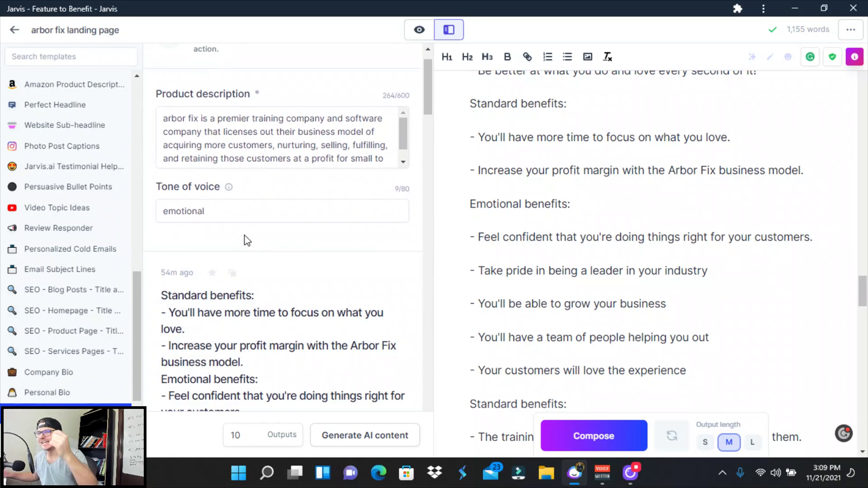
scroll(286, 343, "down", 4)
scroll(585, 316, "down", 7)
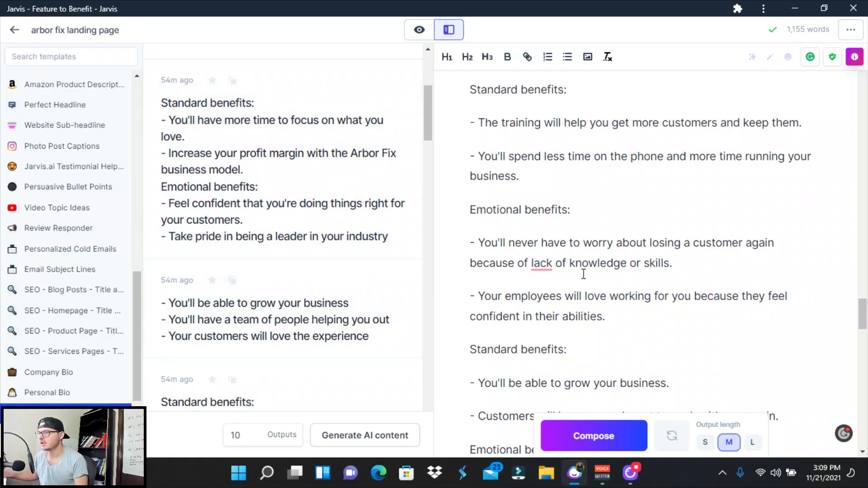
scroll(300, 333, "down", 4)
scroll(509, 270, "down", 6)
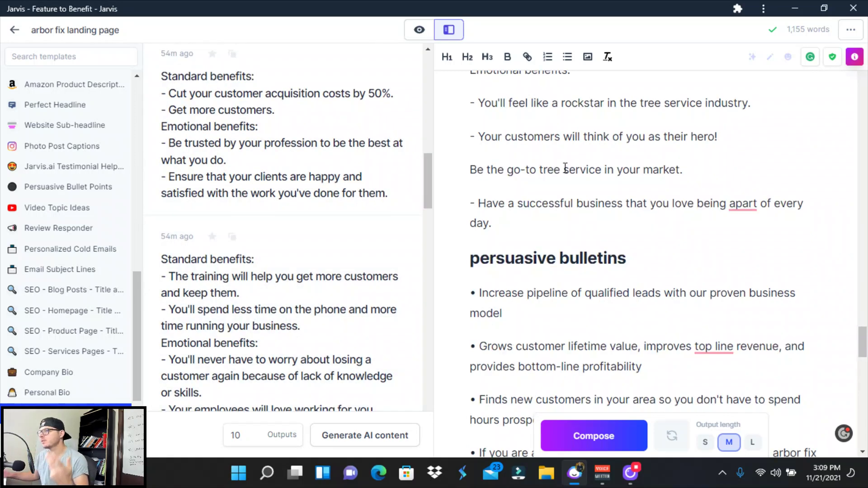
Reread the document from the marketing statements above Benefits/Content through the standard and emotional benefits.
scroll(577, 252, "up", 15)
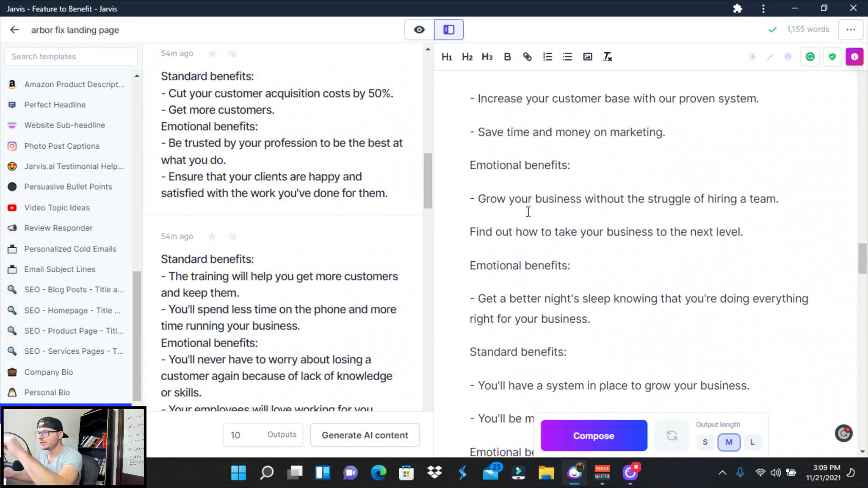
scroll(541, 217, "up", 15)
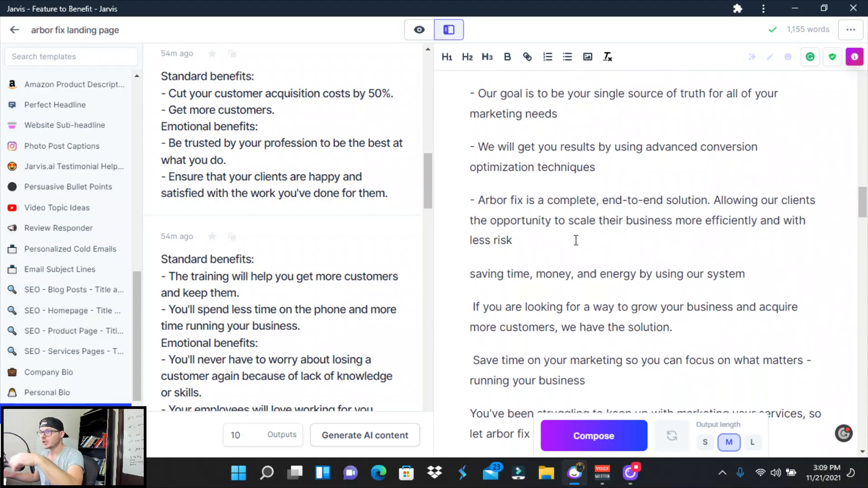
scroll(576, 240, "down", 1)
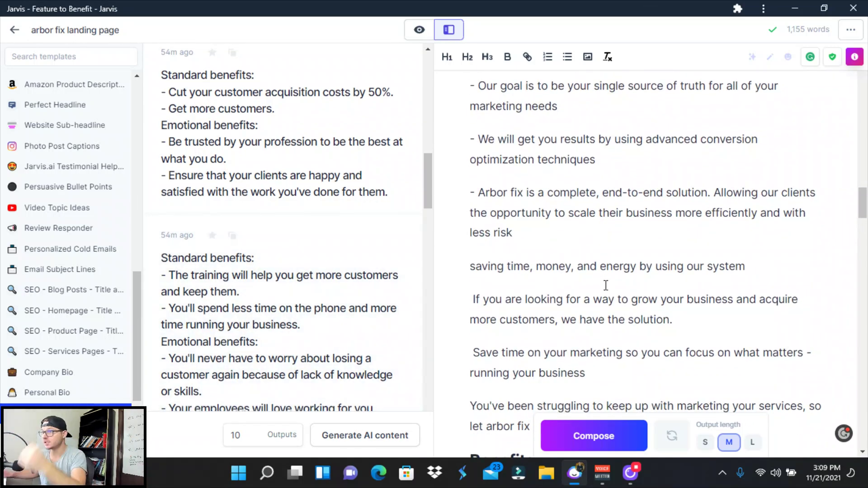
scroll(604, 236, "down", 15)
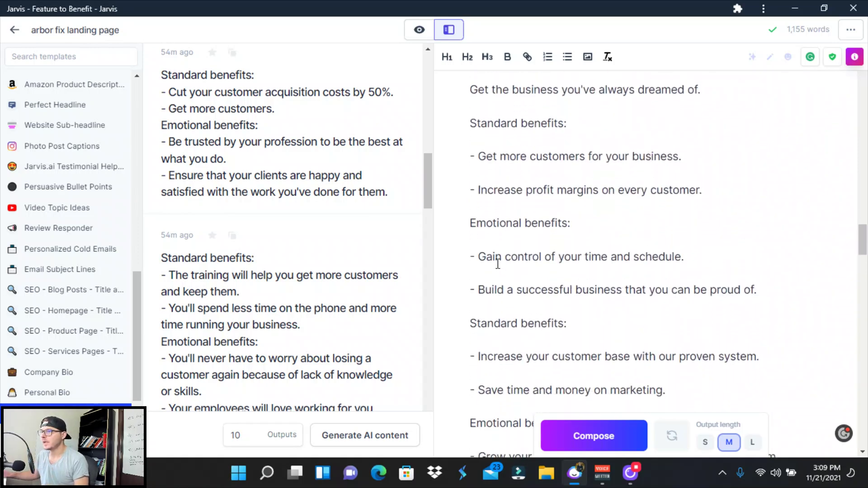
scroll(525, 278, "down", 5)
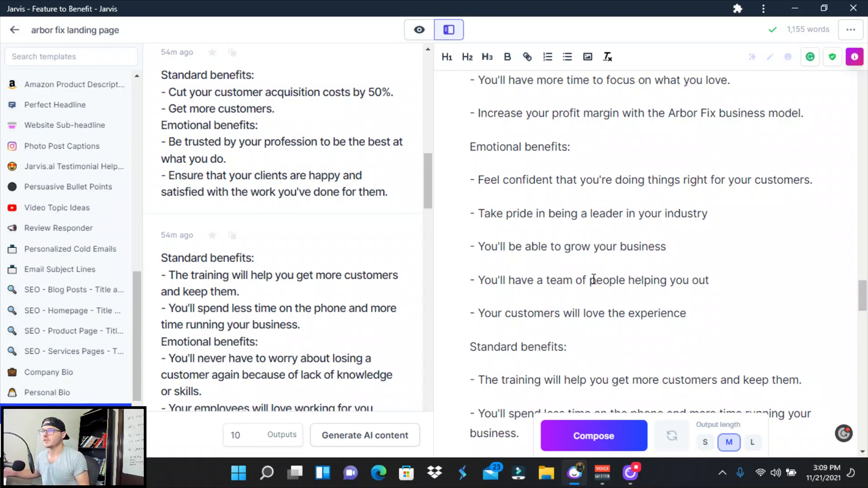
scroll(417, 300, "down", 4)
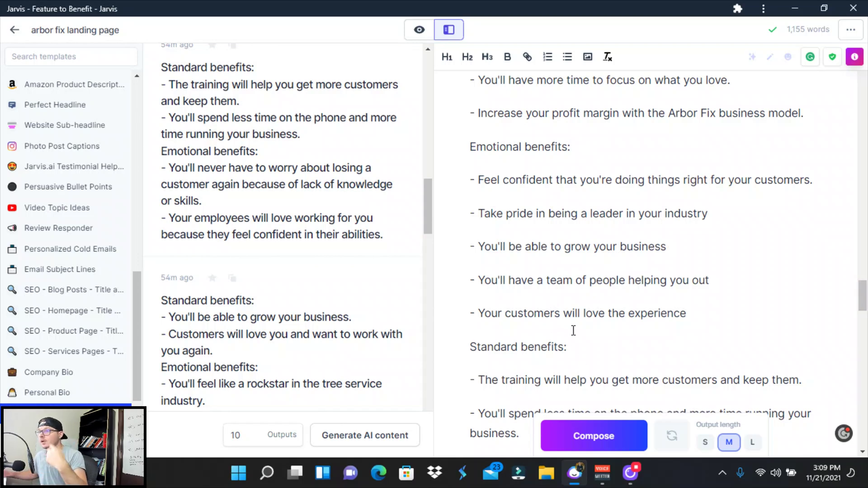
scroll(517, 316, "down", 8)
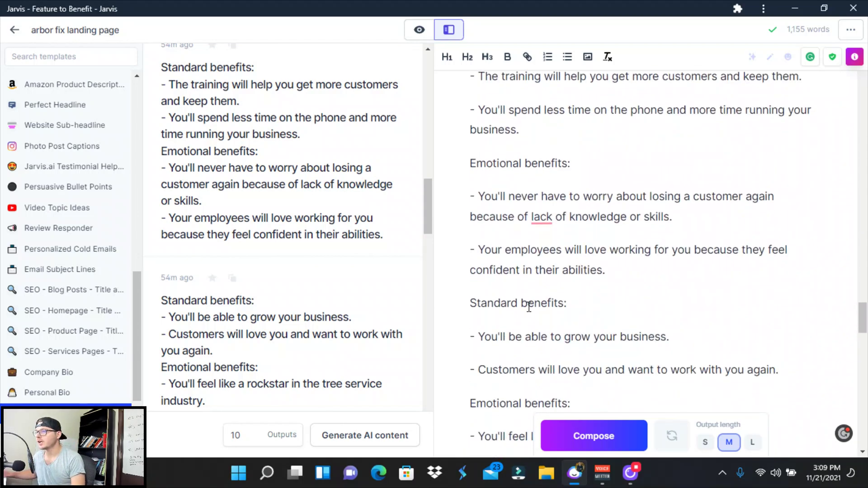
Review the persuasive bulletins and the outline headings from AIDA/PAS/BAB through Perfect Headline, guarantee and Who this offer is For.
scroll(289, 312, "down", 3)
scroll(616, 240, "down", 8)
scroll(523, 358, "up", 2)
scroll(568, 316, "down", 9)
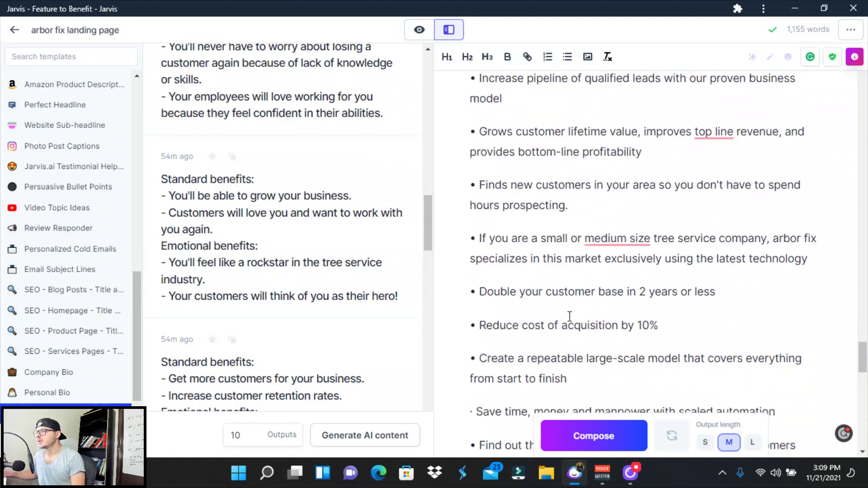
scroll(578, 318, "down", 8)
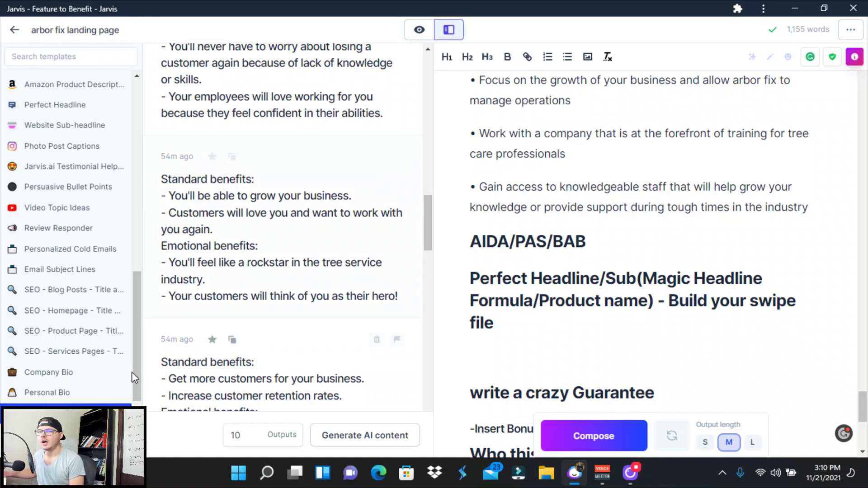
scroll(579, 260, "down", 1)
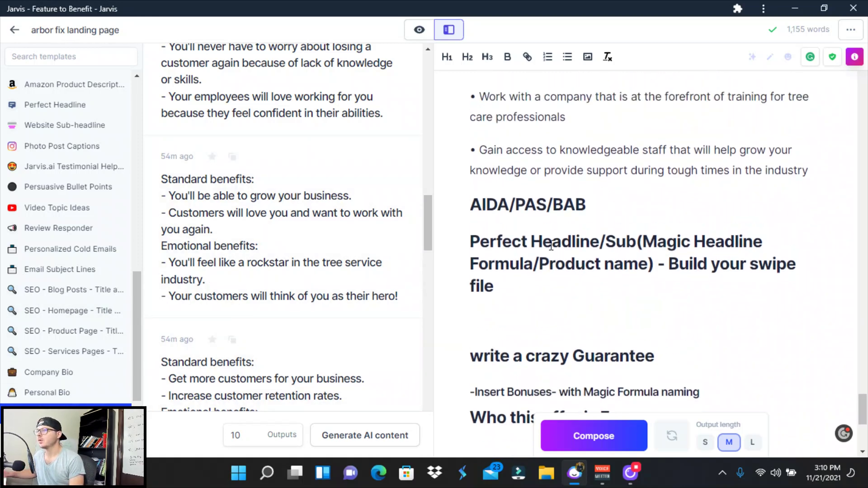
scroll(561, 239, "up", 1)
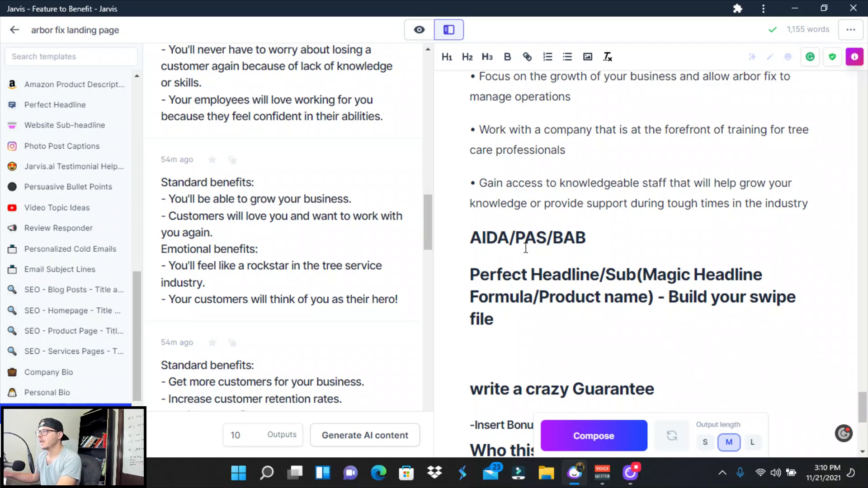
scroll(523, 296, "down", 3)
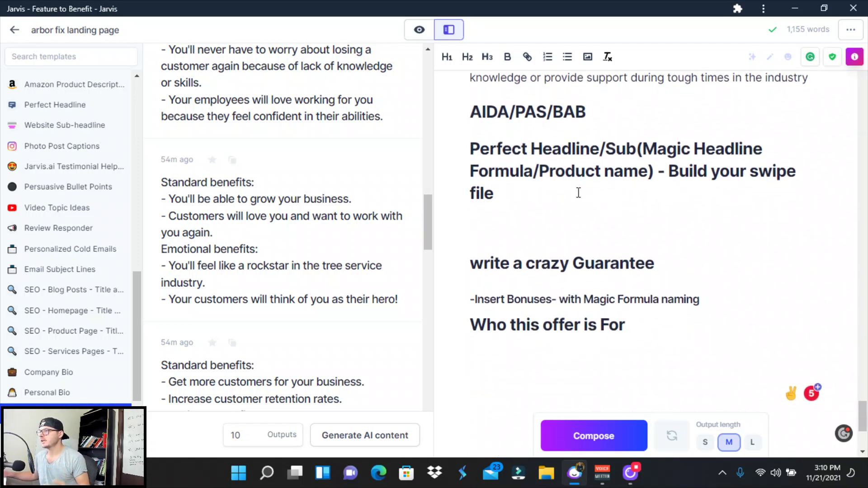
scroll(549, 174, "up", 4)
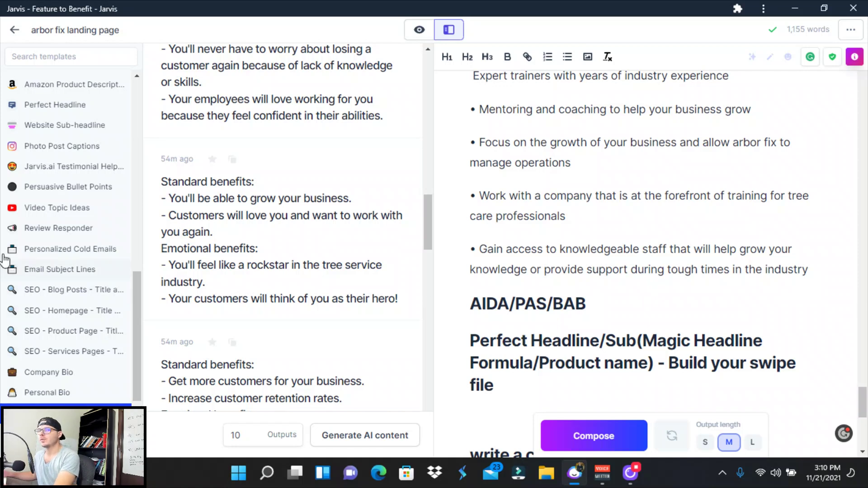
Search the templates for "per" and open the Perfect Headline template.
scroll(77, 239, "down", 2)
scroll(81, 281, "up", 1)
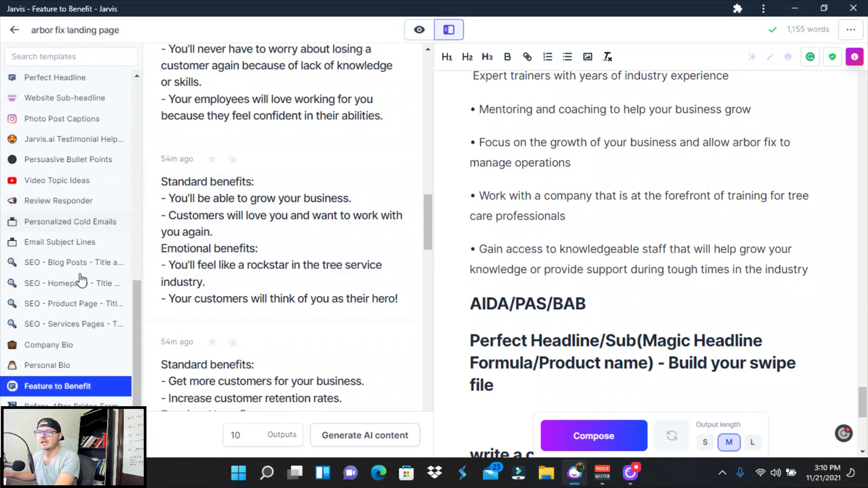
scroll(81, 305, "down", 3)
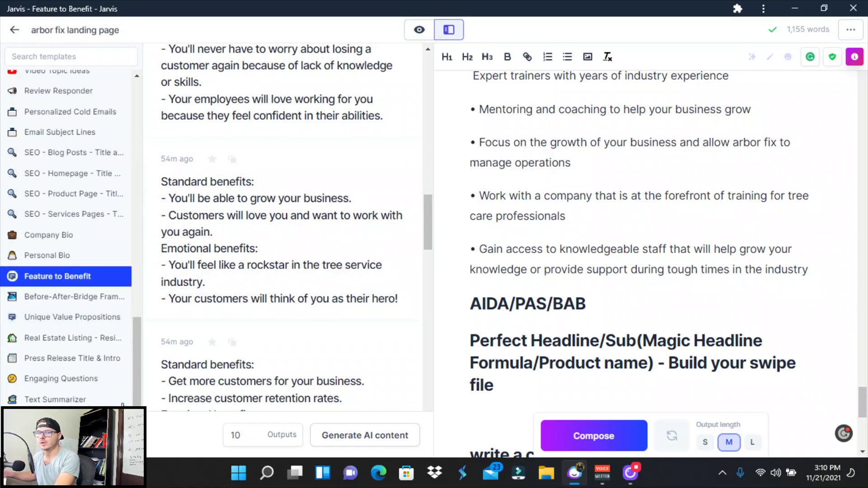
left_click(73, 56)
type("per")
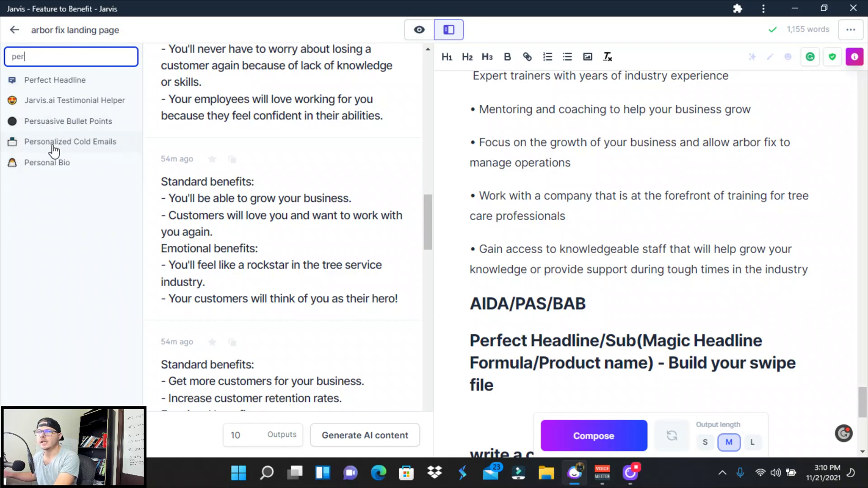
left_click(51, 85)
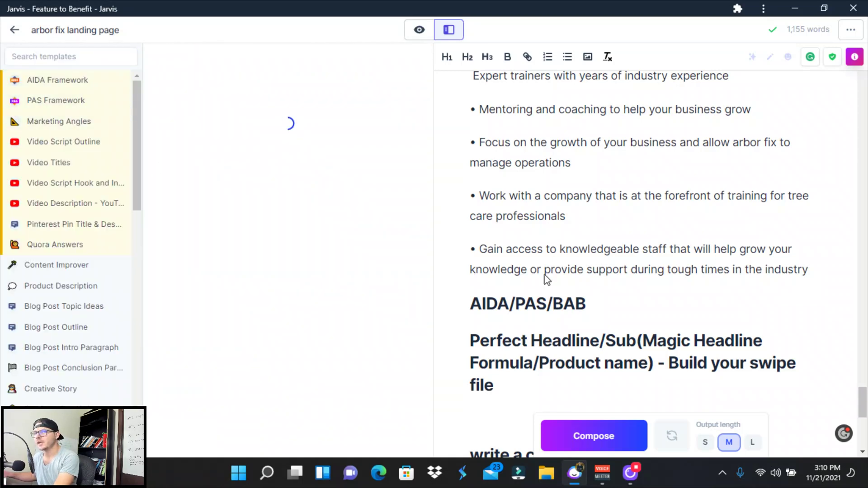
Fill in the arbor fix product description, company name "arborfix", customer avatar "tree service owners" and tone of voice "direct".
left_click_drag(276, 213, 127, 184)
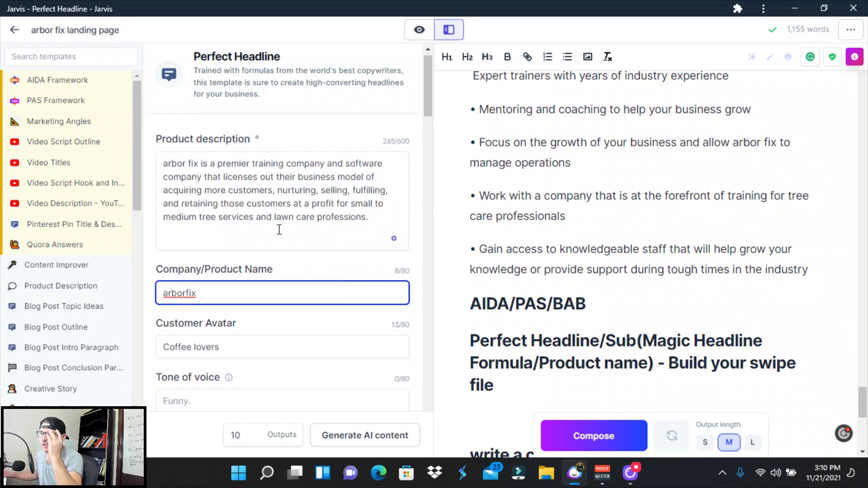
scroll(232, 319, "down", 3)
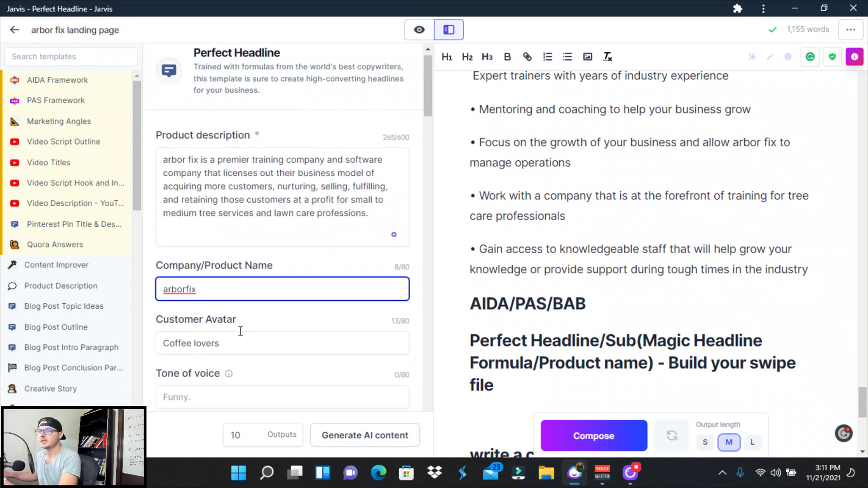
left_click(303, 221)
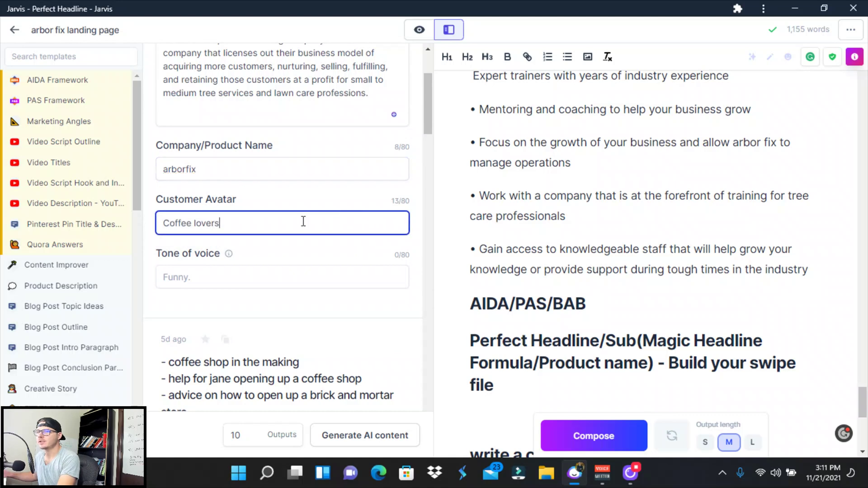
key("BackSpace")
key("BackSpace")
key("BackSpace")
key("BackSpace")
key("BackSpace")
key("BackSpace")
key("BackSpace")
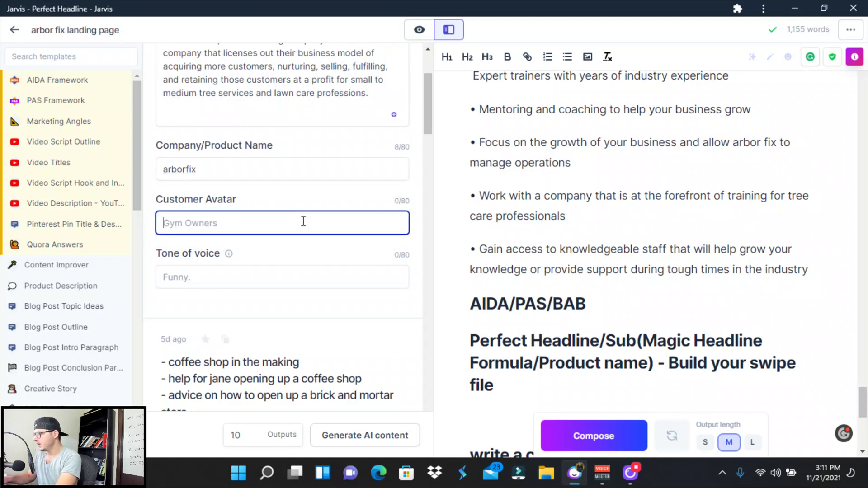
type("tree ser")
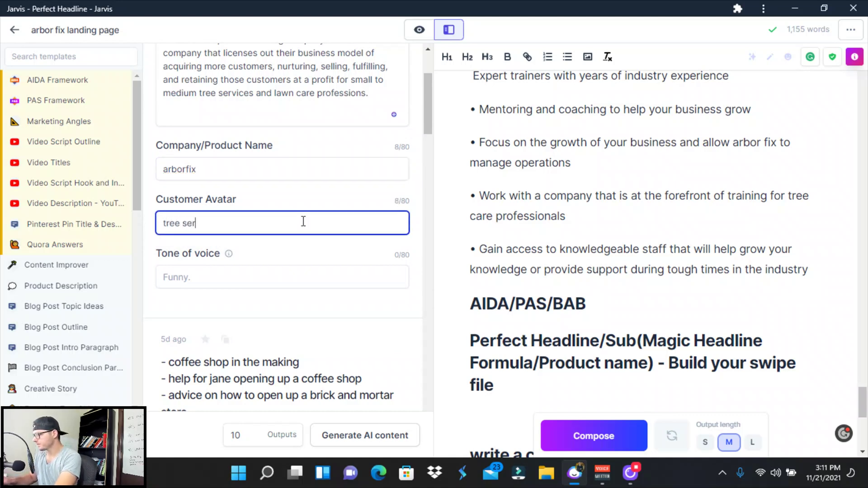
type("vice owners")
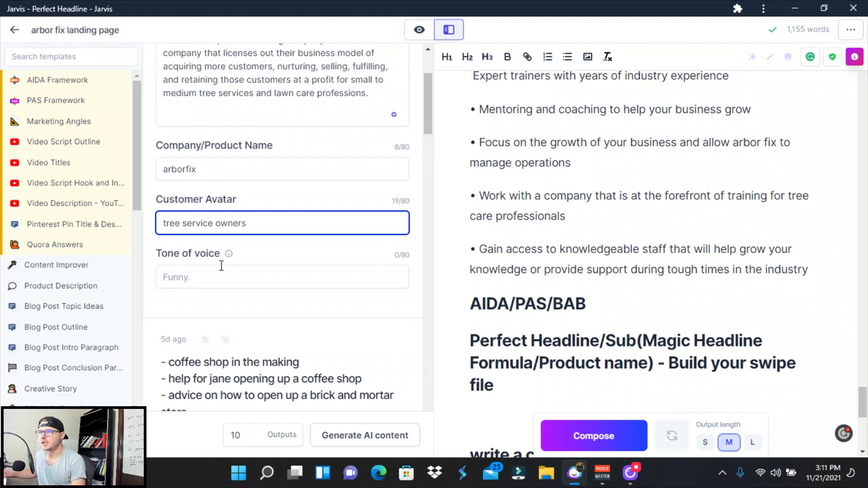
left_click(204, 276)
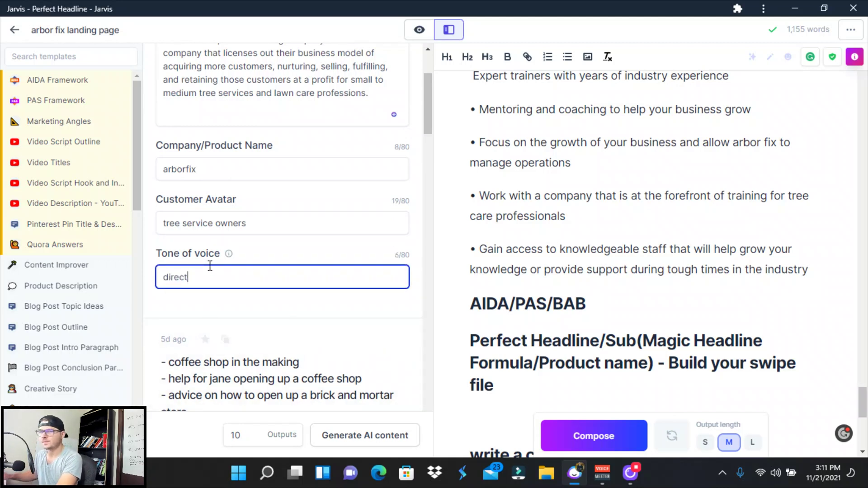
Generate 10 Perfect Headline outputs for arbor fix and read through the new headlines.
left_click(364, 435)
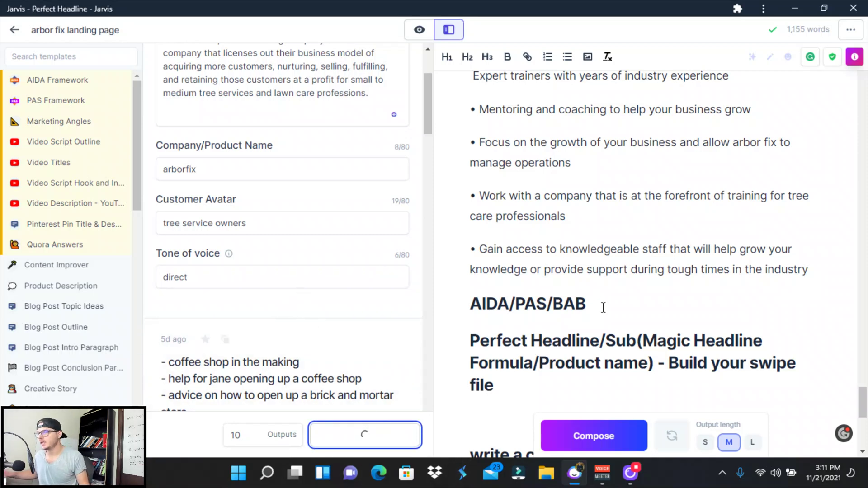
scroll(293, 330, "down", 4)
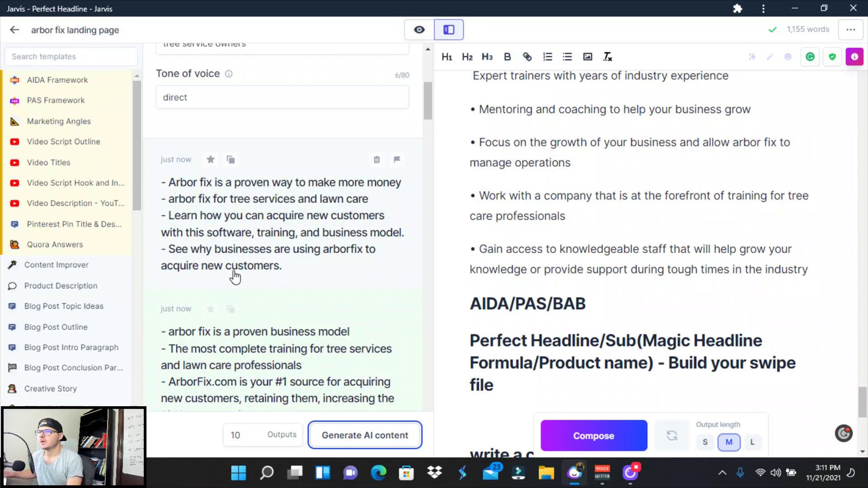
scroll(303, 277, "down", 1)
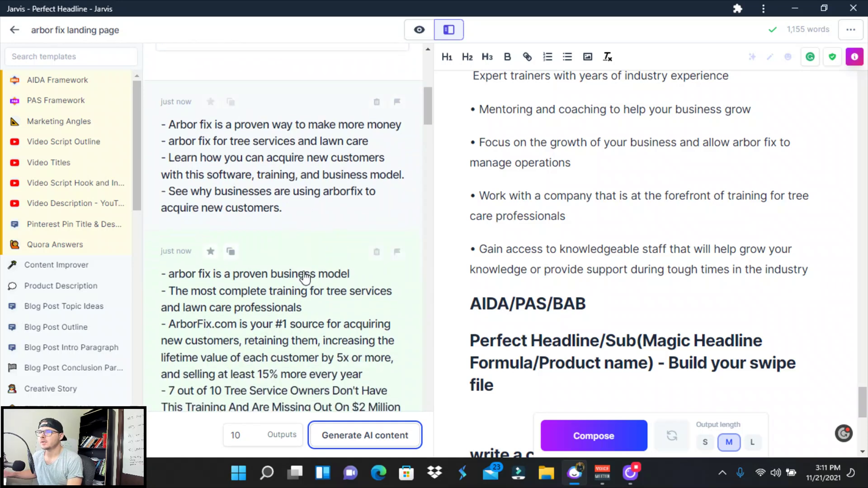
scroll(305, 278, "down", 1)
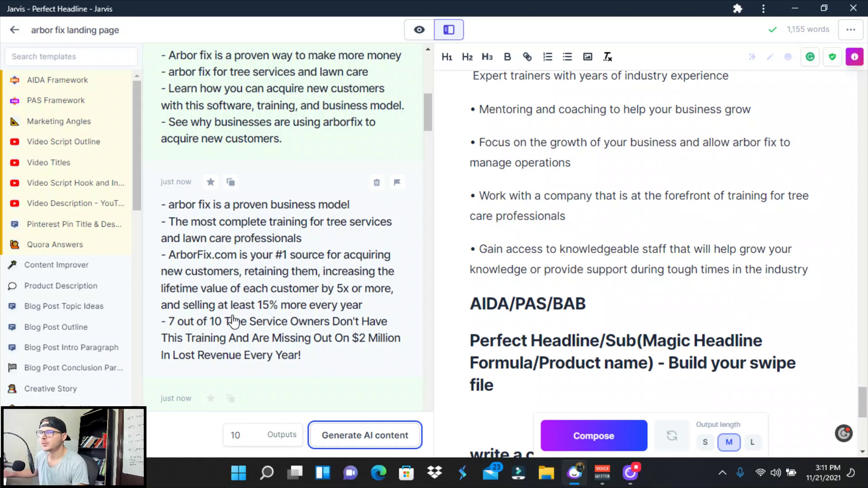
scroll(244, 316, "down", 5)
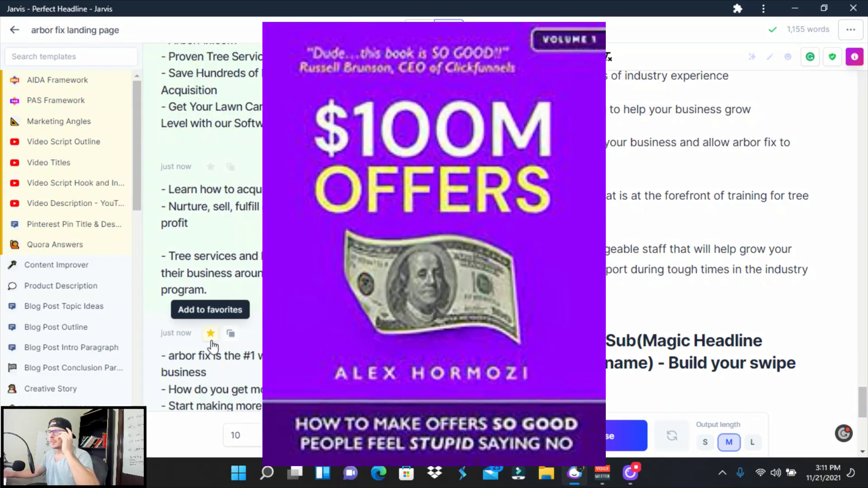